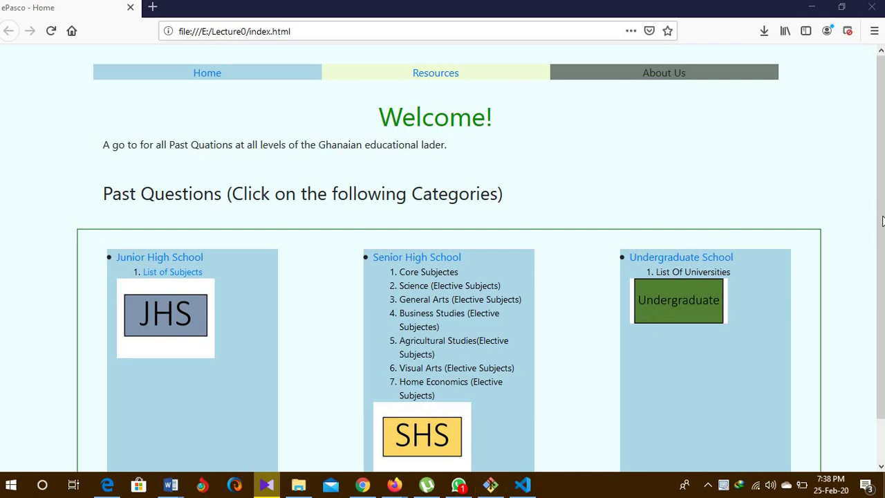
Browse the ePasco home page and reload it.
{"action": "scroll", "coordinate": [881, 220], "scroll_direction": "down", "scroll_amount": 2}
{"action": "scroll", "coordinate": [880, 220], "scroll_direction": "up", "scroll_amount": 2}
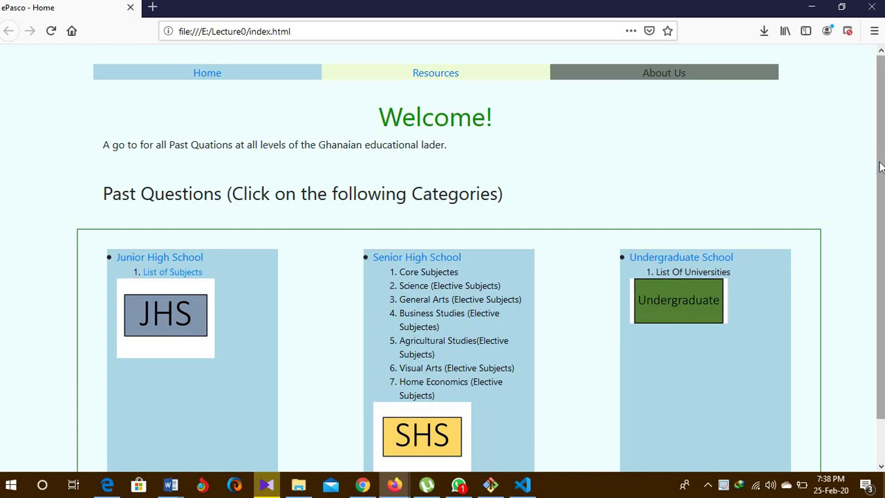
{"action": "left_click_drag", "start_coordinate": [881, 167], "coordinate": [881, 254]}
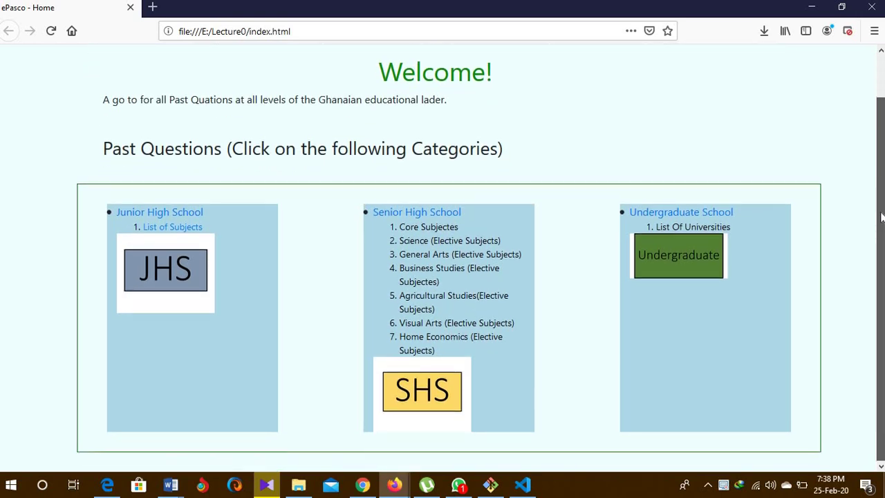
{"action": "scroll", "coordinate": [875, 131], "scroll_direction": "up", "scroll_amount": 1}
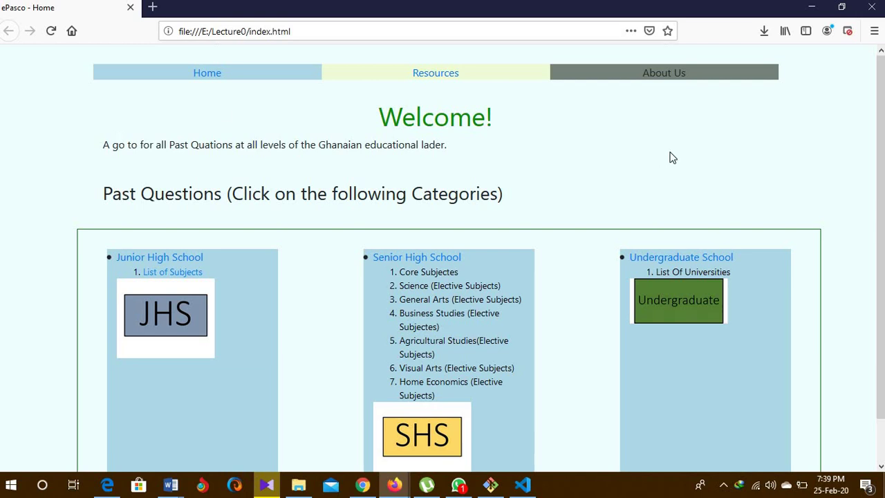
{"action": "scroll", "coordinate": [871, 242], "scroll_direction": "down", "scroll_amount": 2}
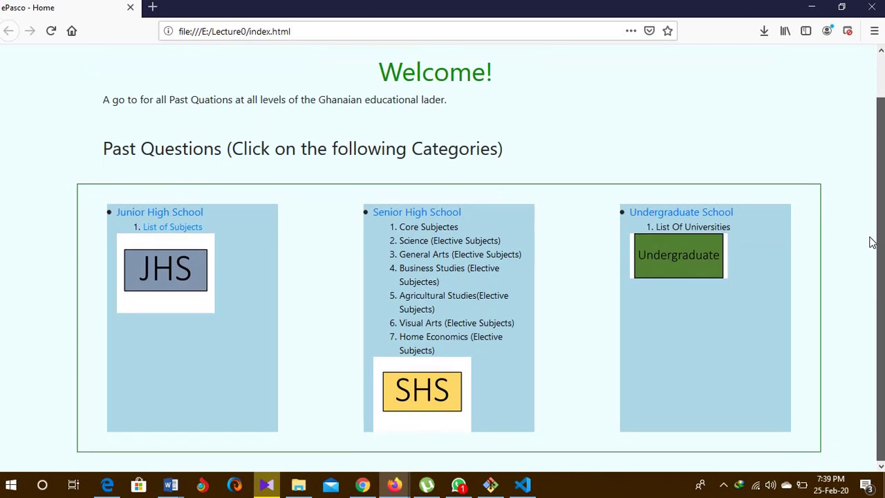
{"action": "scroll", "coordinate": [866, 123], "scroll_direction": "up", "scroll_amount": 2}
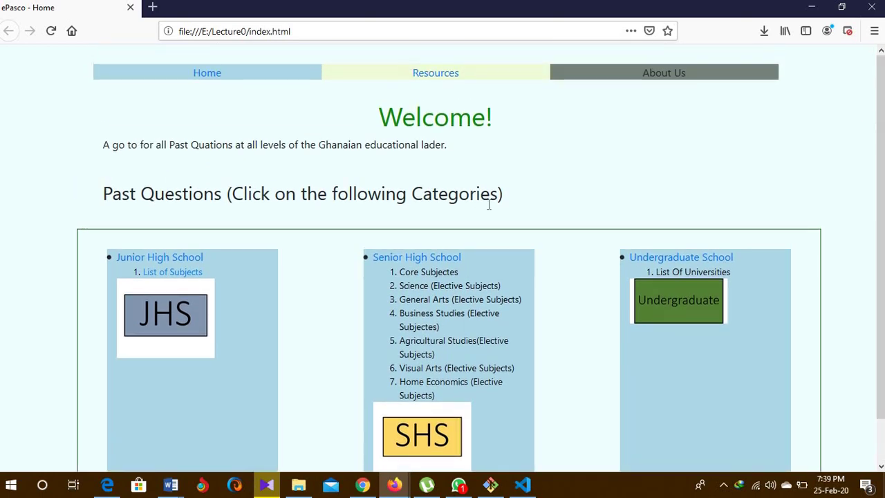
{"action": "left_click", "coordinate": [213, 81]}
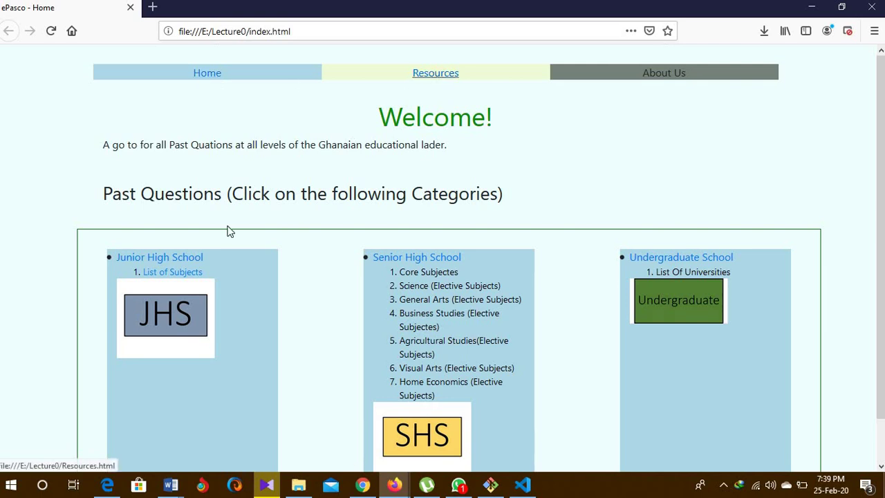
View the Junior High School past questions page, then return to the home page.
{"action": "left_click", "coordinate": [177, 260]}
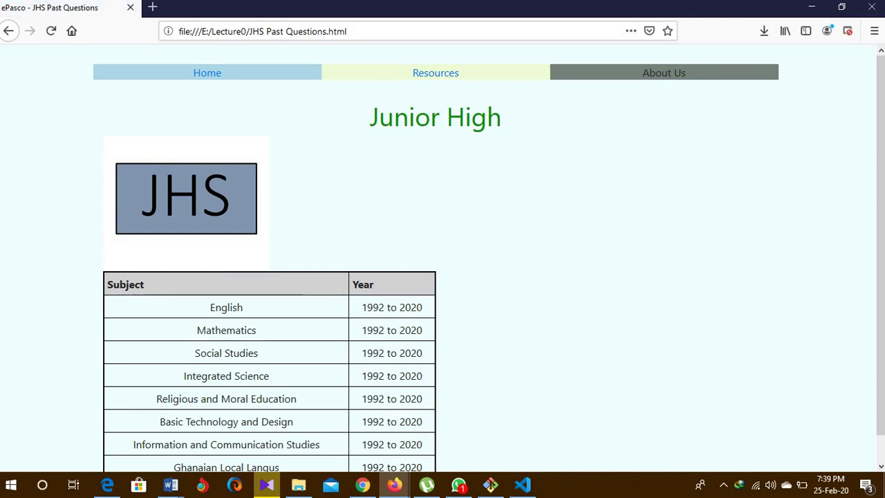
{"action": "scroll", "coordinate": [882, 140], "scroll_direction": "down", "scroll_amount": 1}
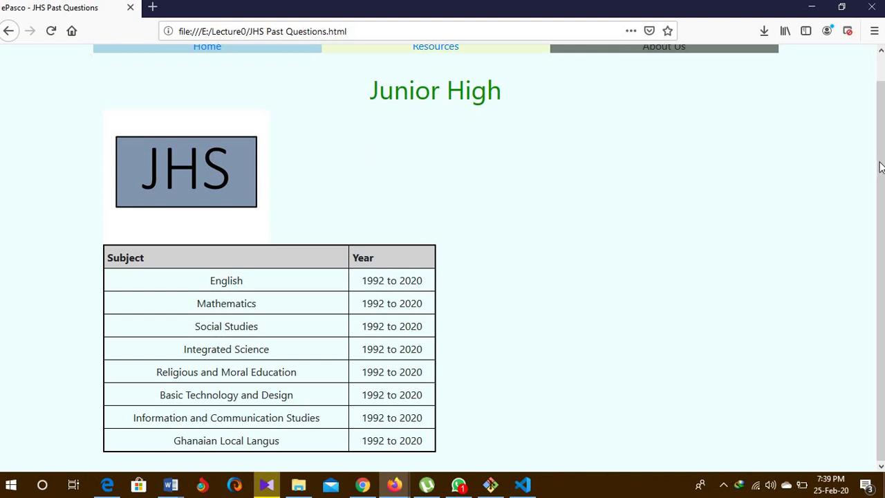
{"action": "scroll", "coordinate": [879, 143], "scroll_direction": "up", "scroll_amount": 1}
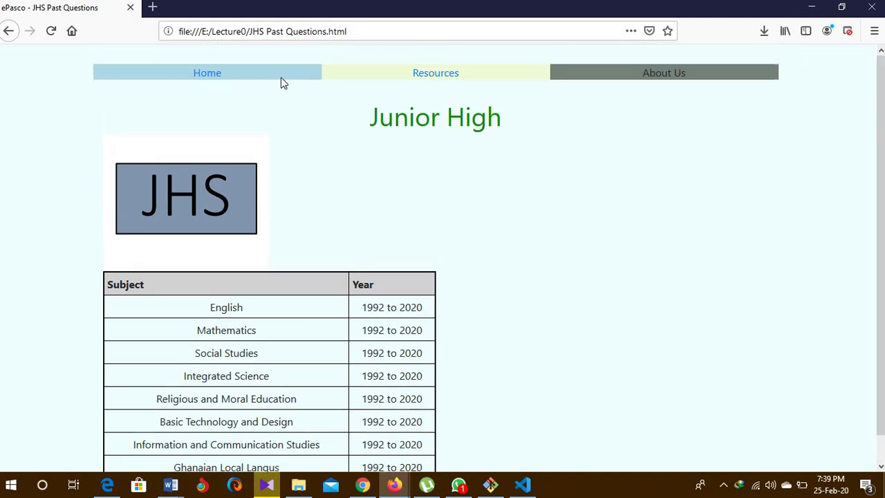
{"action": "left_click", "coordinate": [217, 77]}
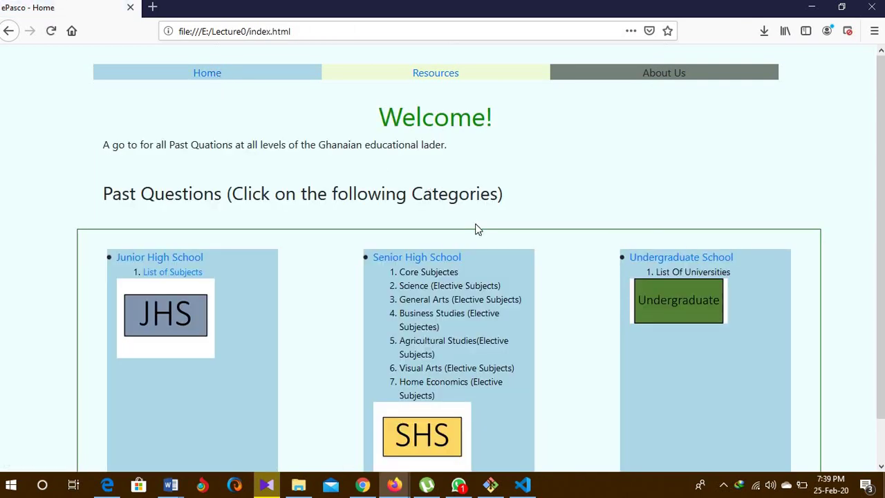
Browse the Senior High subject tables covering 1992 to 2020 and reload the page twice.
{"action": "left_click", "coordinate": [452, 263]}
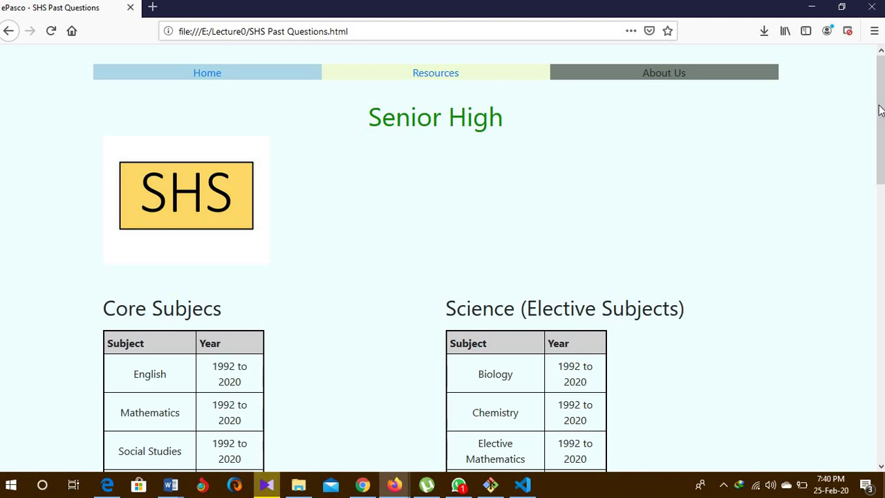
{"action": "left_click_drag", "start_coordinate": [879, 111], "coordinate": [881, 176]}
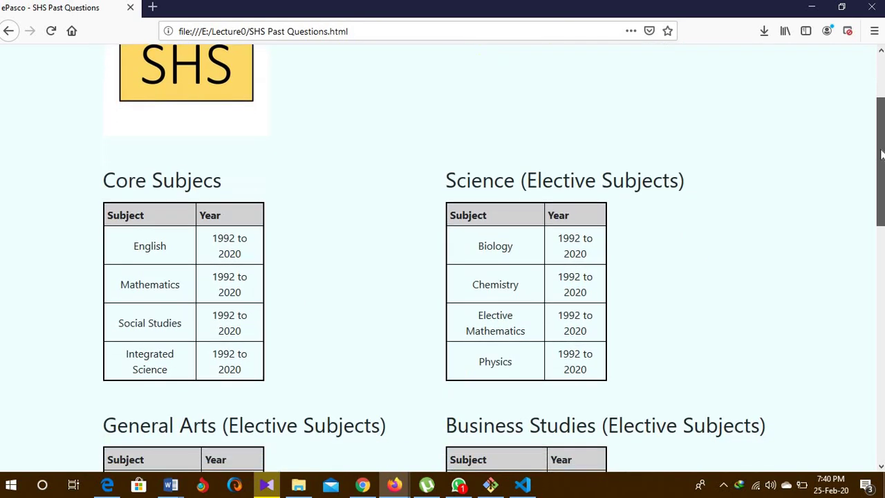
{"action": "scroll", "coordinate": [367, 174], "scroll_direction": "down", "scroll_amount": 1}
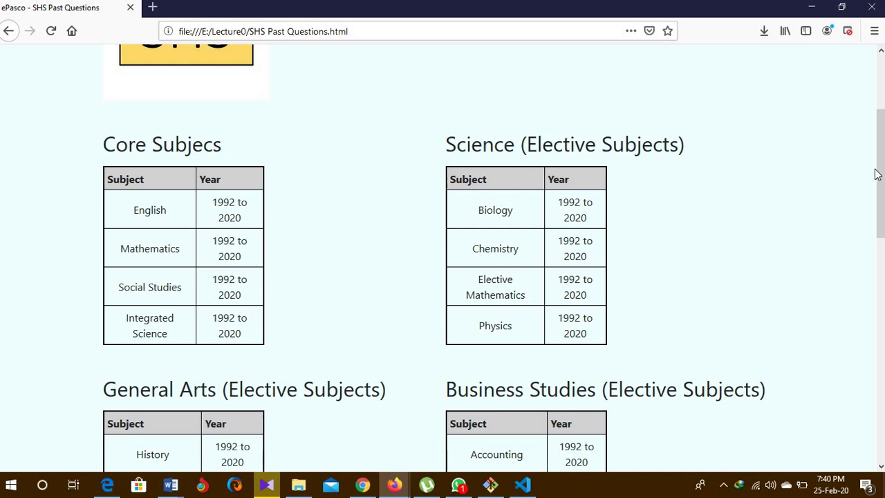
{"action": "left_click_drag", "start_coordinate": [877, 172], "coordinate": [882, 97]}
{"action": "left_click", "coordinate": [52, 32]}
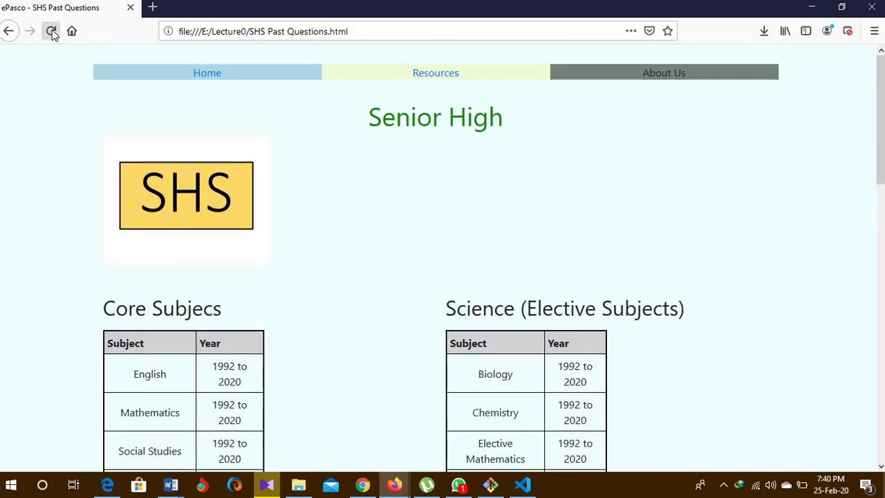
{"action": "left_click", "coordinate": [52, 31]}
Go back home, view the Undergraduate page listing eight universities, then return to index.html.
{"action": "left_click", "coordinate": [9, 32]}
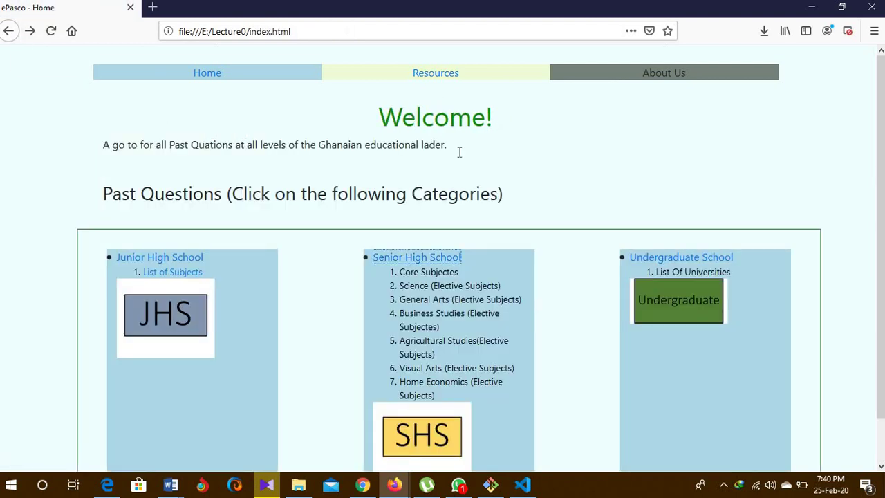
{"action": "left_click", "coordinate": [658, 259]}
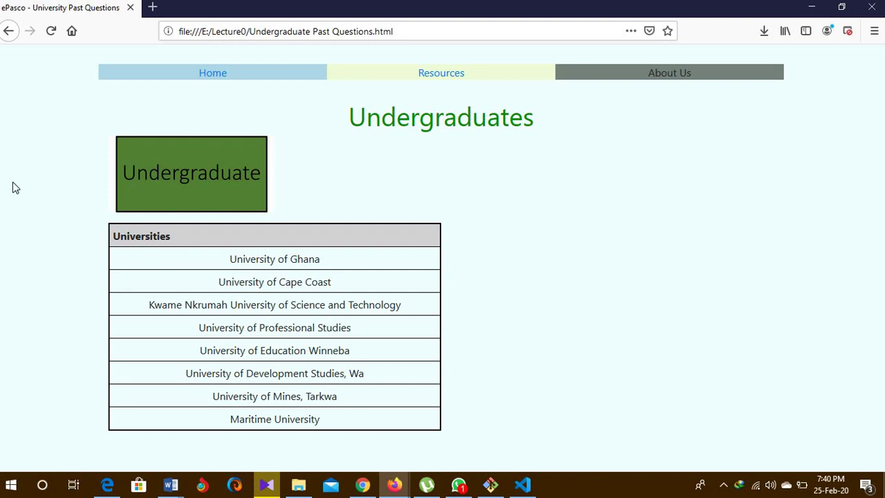
{"action": "left_click", "coordinate": [9, 35]}
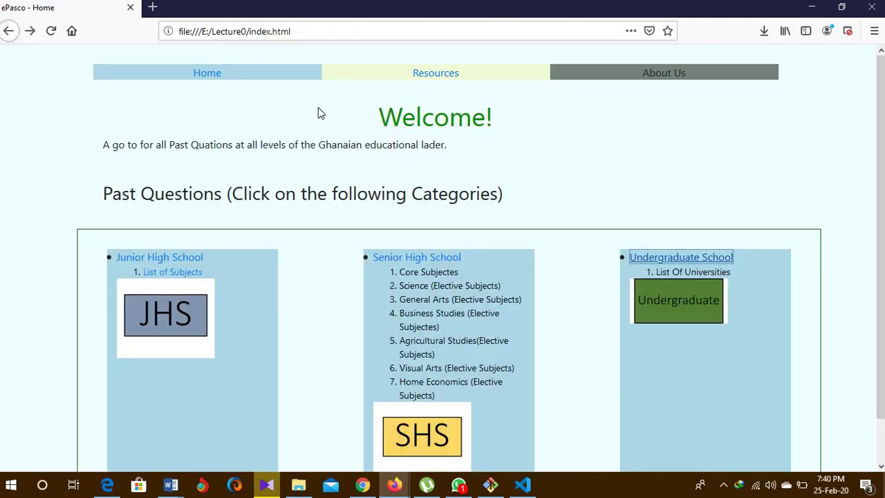
{"action": "left_click", "coordinate": [437, 77]}
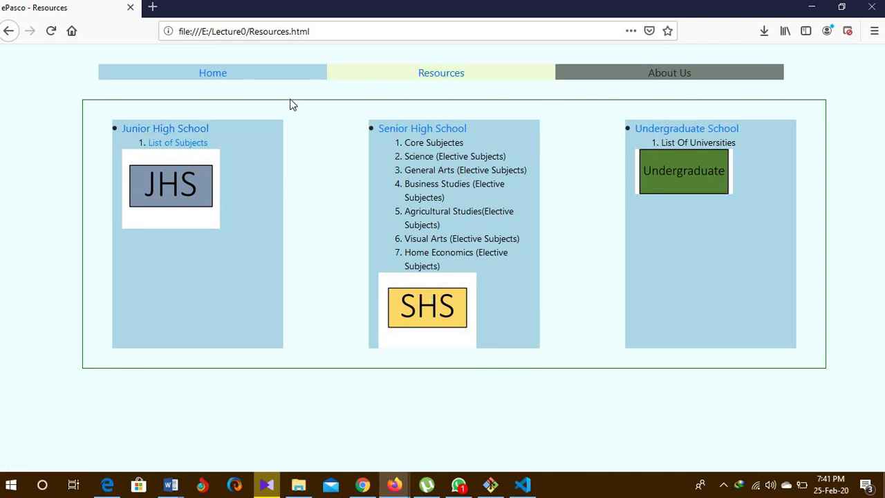
{"action": "left_click", "coordinate": [9, 31]}
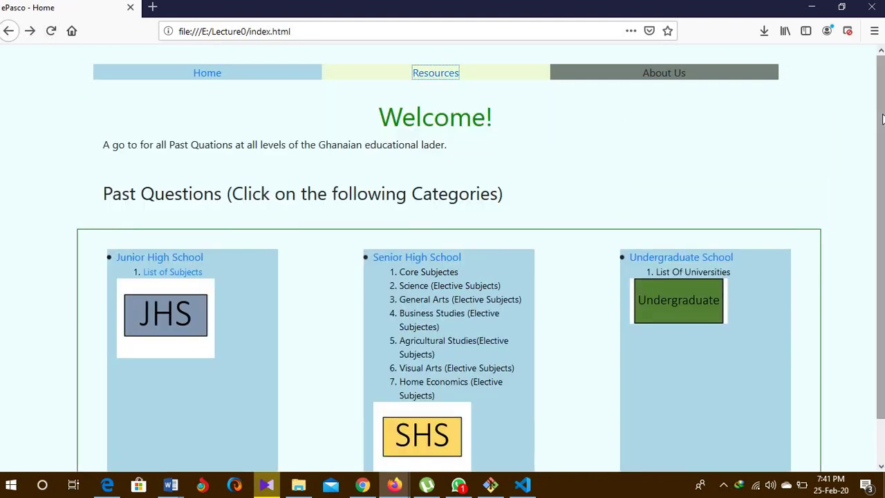
{"action": "scroll", "coordinate": [881, 258], "scroll_direction": "down", "scroll_amount": 2}
{"action": "scroll", "coordinate": [881, 166], "scroll_direction": "up", "scroll_amount": 3}
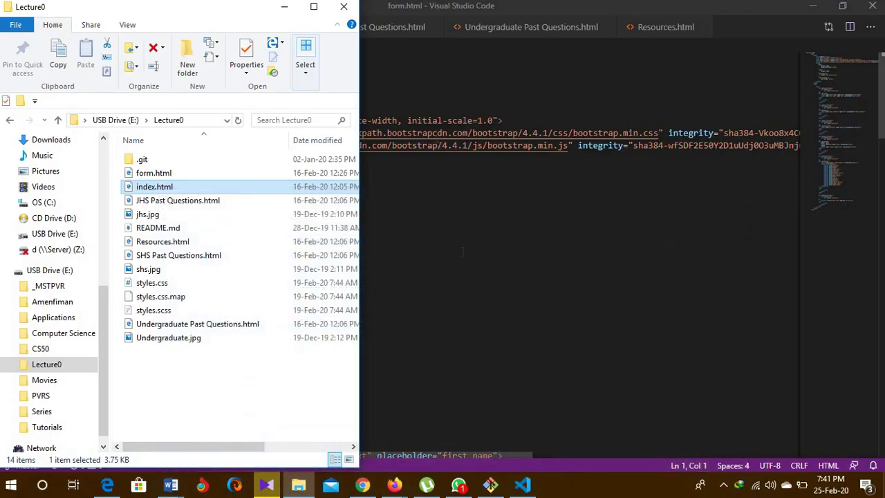
Skim the form.html code in VS Code, then minimize the editor to reveal Lecture0.
{"action": "left_click", "coordinate": [463, 252]}
{"action": "left_click", "coordinate": [246, 256]}
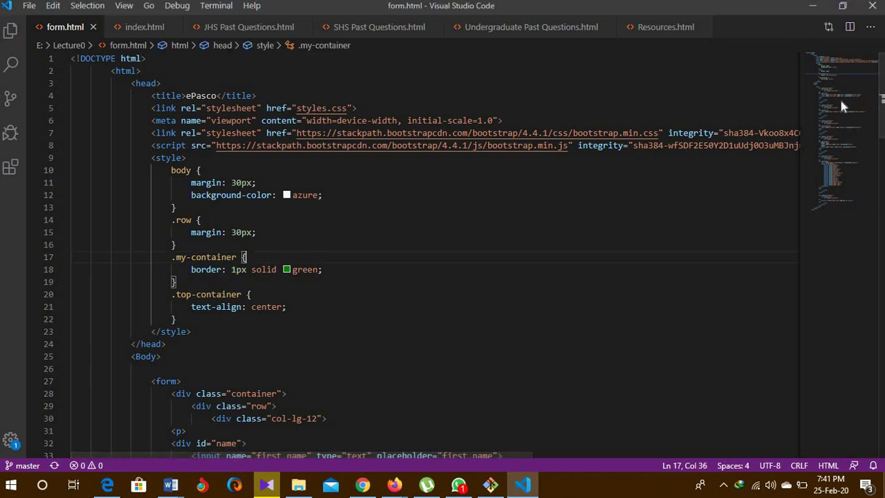
{"action": "left_click_drag", "start_coordinate": [843, 142], "coordinate": [849, 62]}
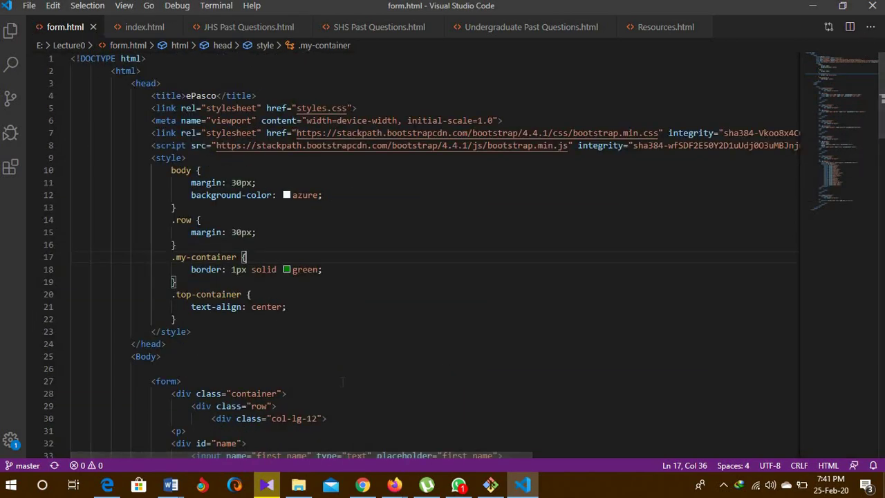
{"action": "left_click", "coordinate": [523, 485]}
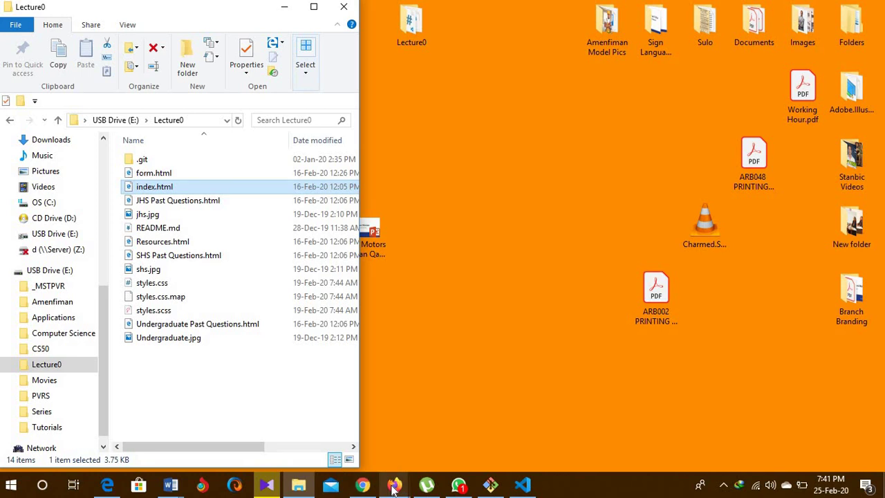
Drag form.html from Lecture0 into Firefox and show the sign-up form in a maximized tab.
{"action": "mouse_move", "coordinate": [393, 485]}
{"action": "left_click", "coordinate": [447, 438]}
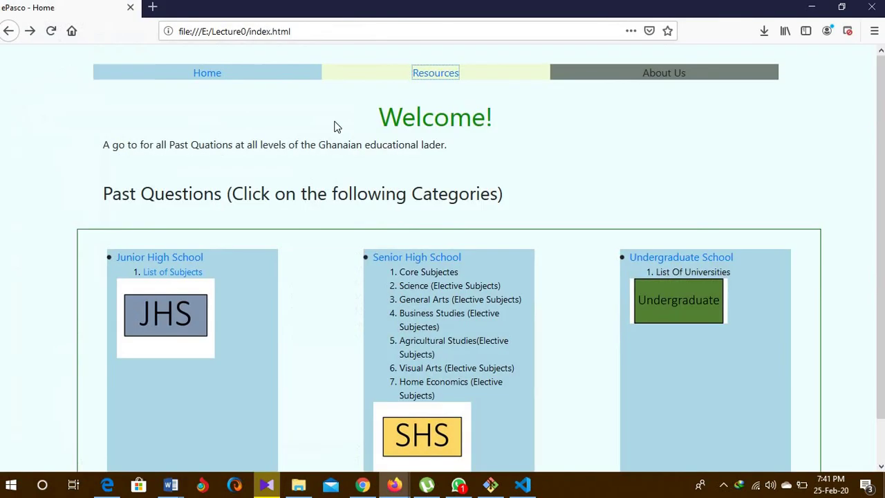
{"action": "left_click", "coordinate": [847, 9]}
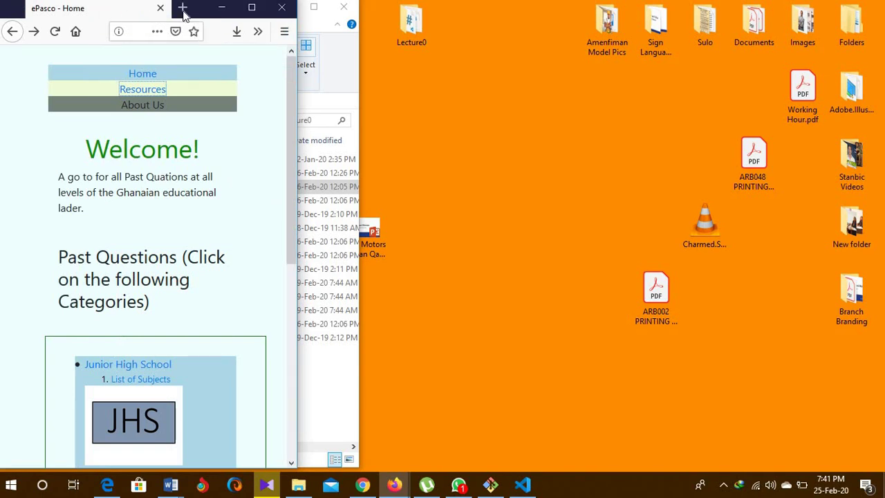
{"action": "left_click_drag", "start_coordinate": [203, 11], "coordinate": [487, 76]}
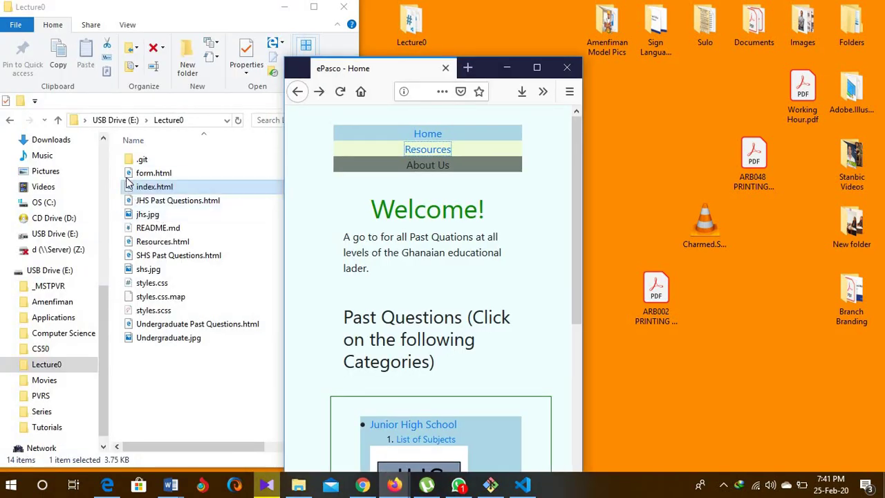
{"action": "left_click_drag", "start_coordinate": [142, 176], "coordinate": [494, 69]}
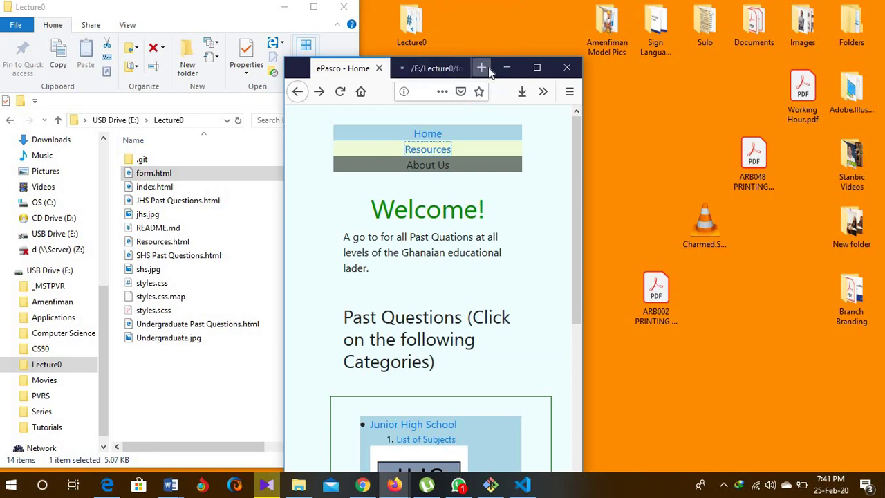
{"action": "left_click", "coordinate": [537, 68]}
{"action": "left_click", "coordinate": [221, 17]}
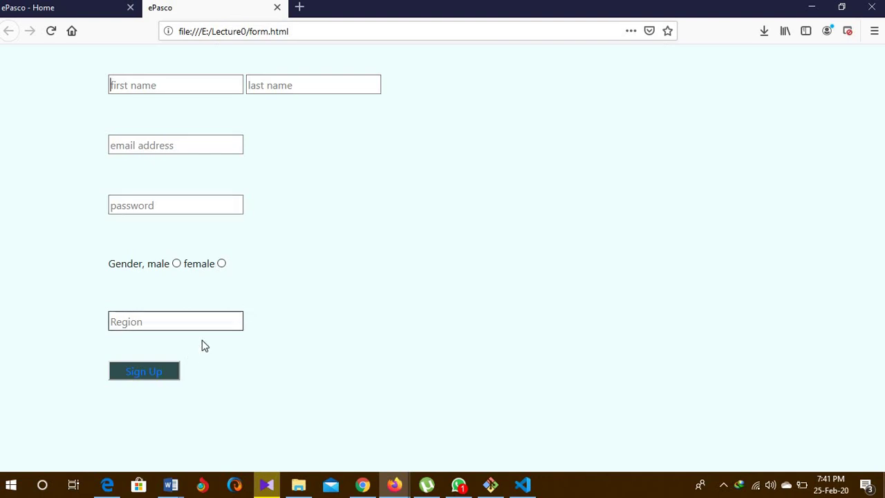
Submit the sign-up form twice, moving Back and Forward to index.html, then minimize Firefox.
{"action": "left_click", "coordinate": [156, 370]}
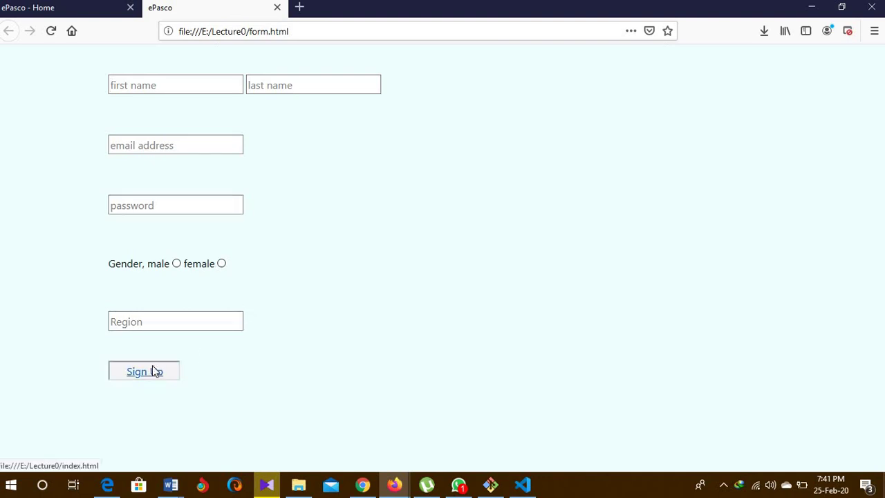
{"action": "left_click", "coordinate": [10, 33]}
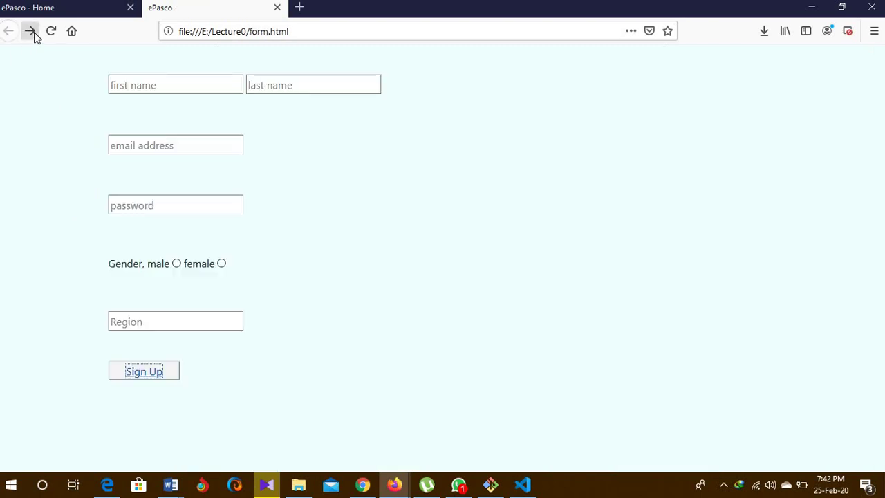
{"action": "left_click", "coordinate": [33, 31]}
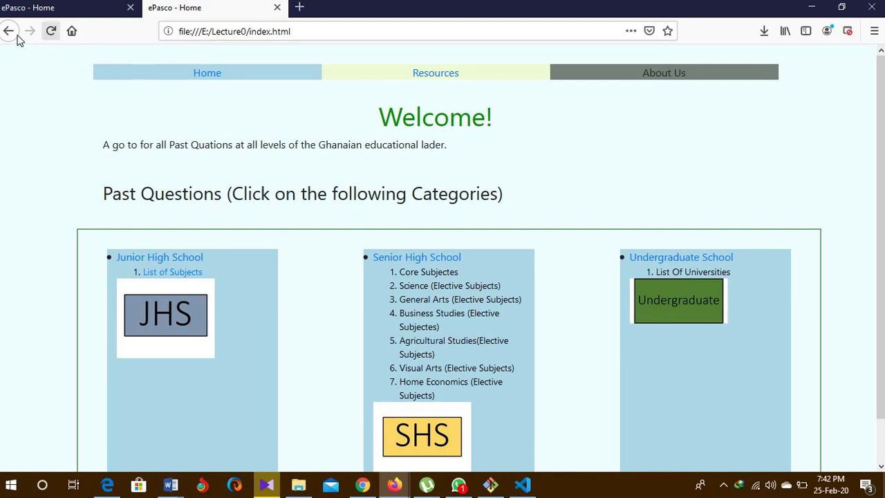
{"action": "left_click", "coordinate": [10, 34]}
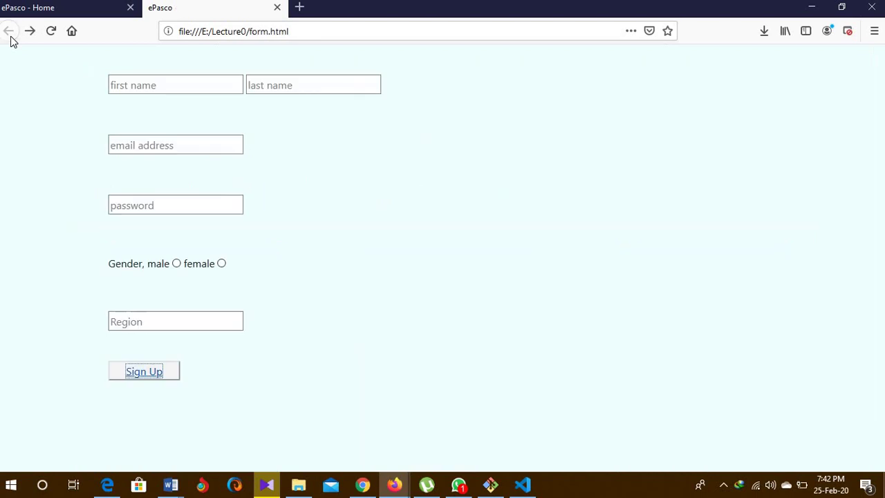
{"action": "left_click", "coordinate": [155, 373]}
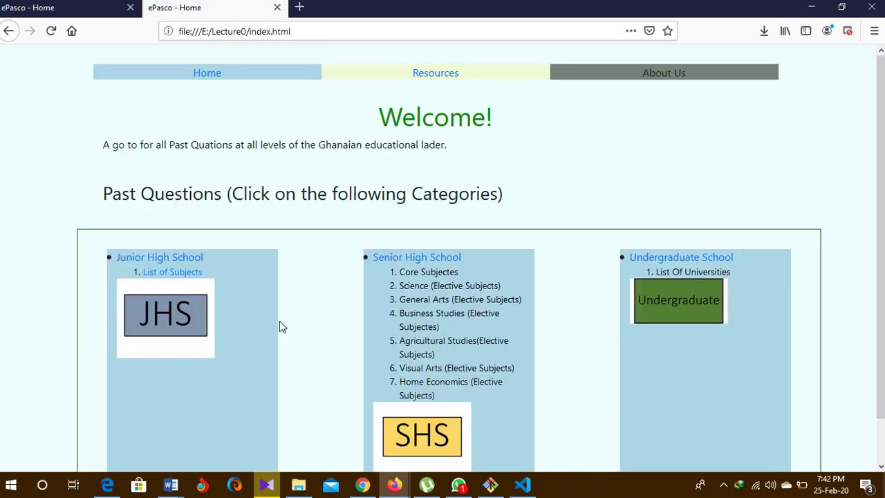
{"action": "left_click", "coordinate": [810, 7]}
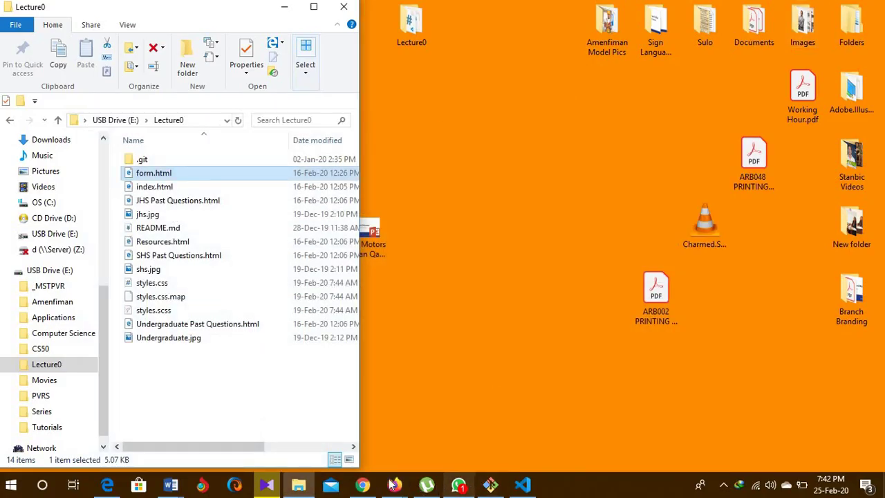